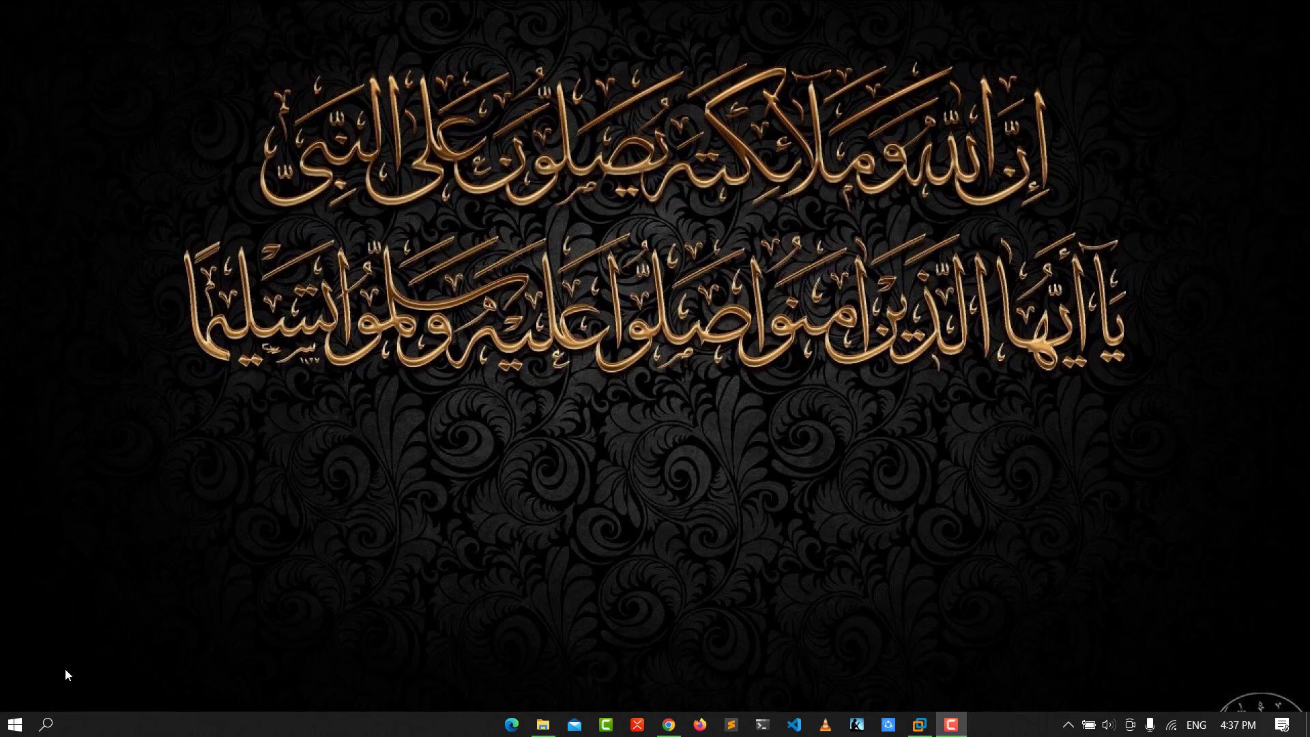
Launch Settings from Start, open Apps & features, and move the window up-left.
{"action": "left_click", "coordinate": [15, 722]}
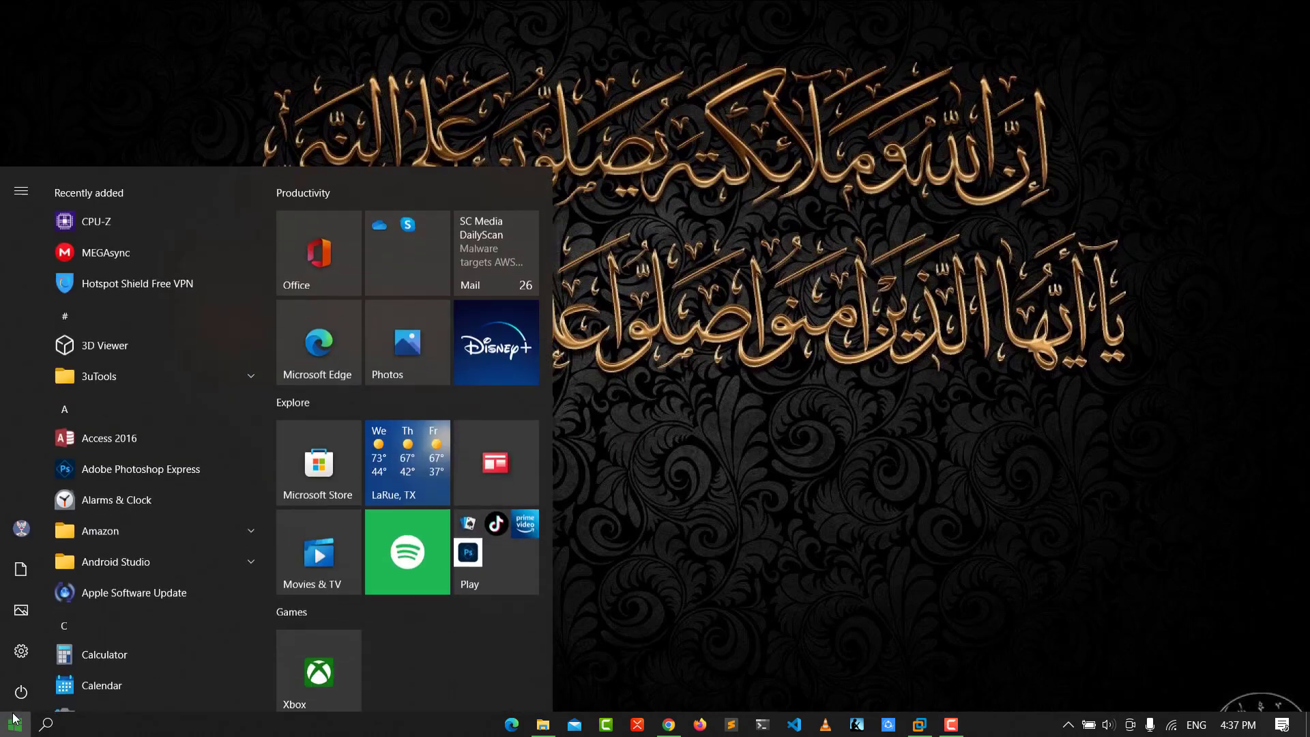
{"action": "left_click", "coordinate": [20, 652]}
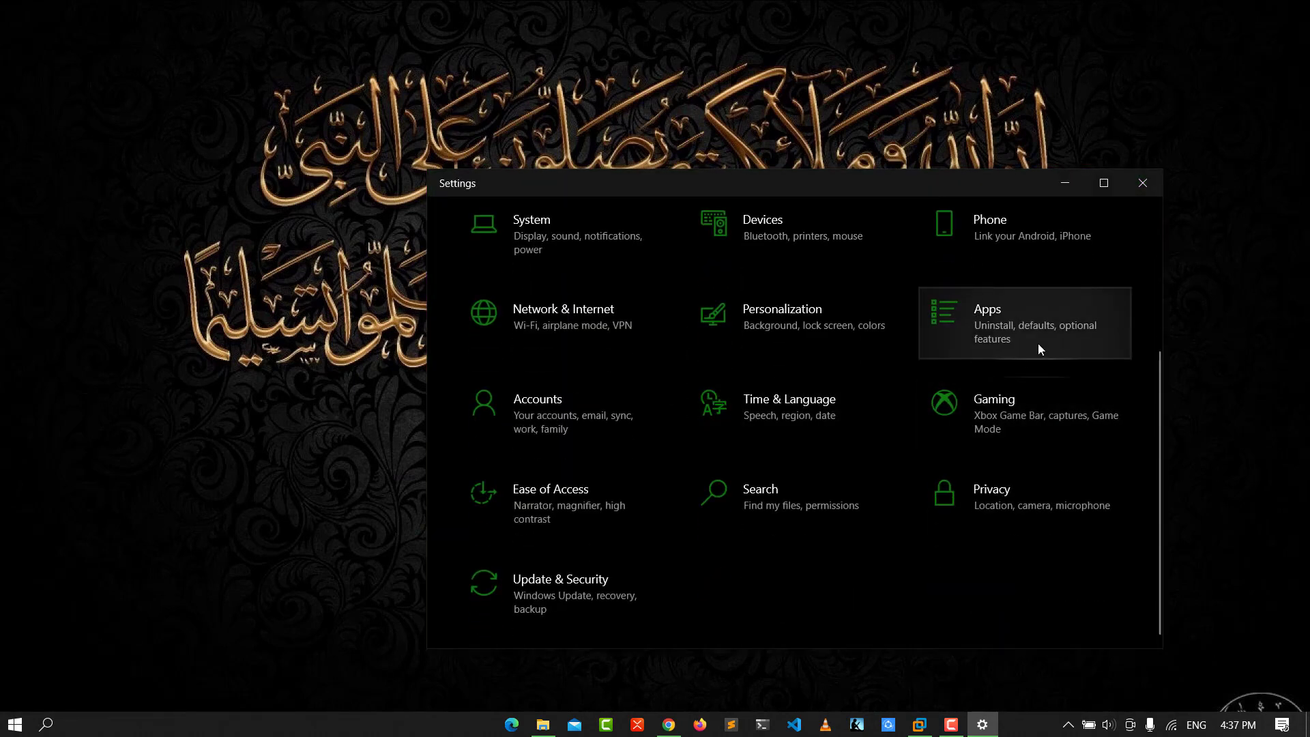
{"action": "left_click", "coordinate": [1037, 350]}
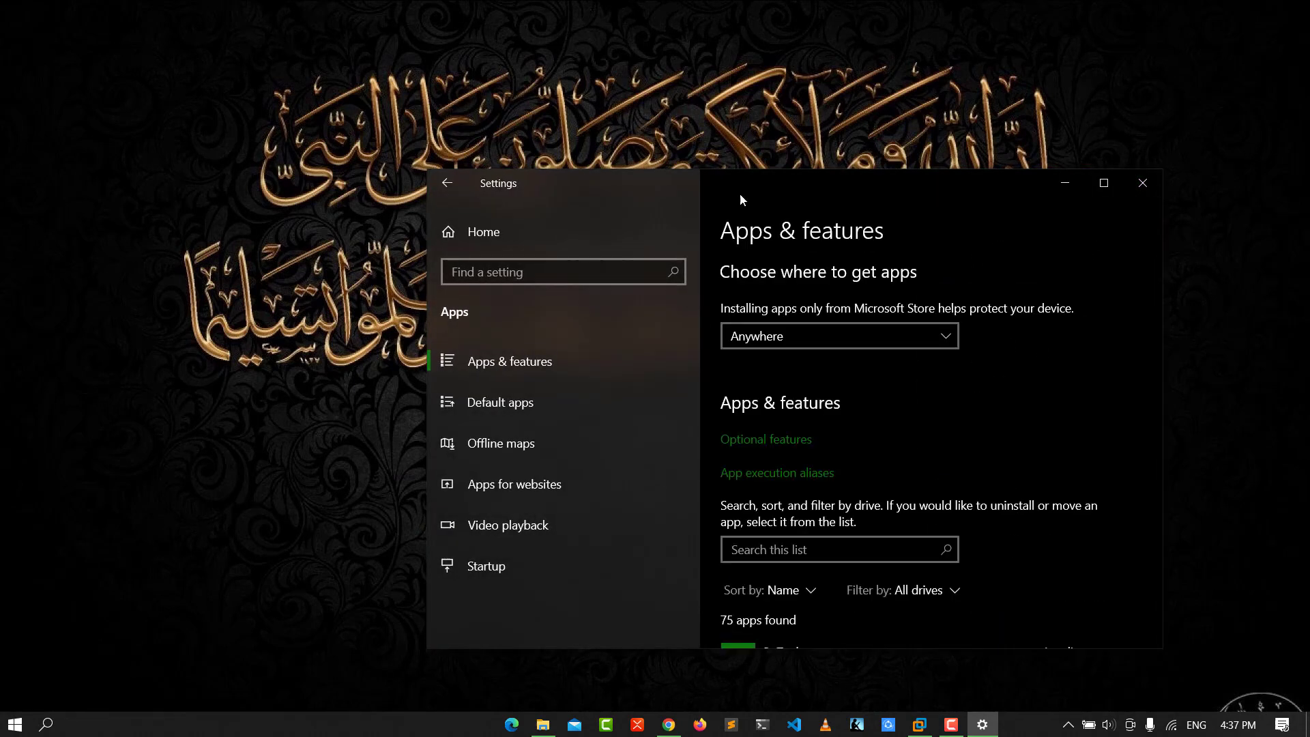
{"action": "left_click_drag", "start_coordinate": [740, 199], "coordinate": [510, 142]}
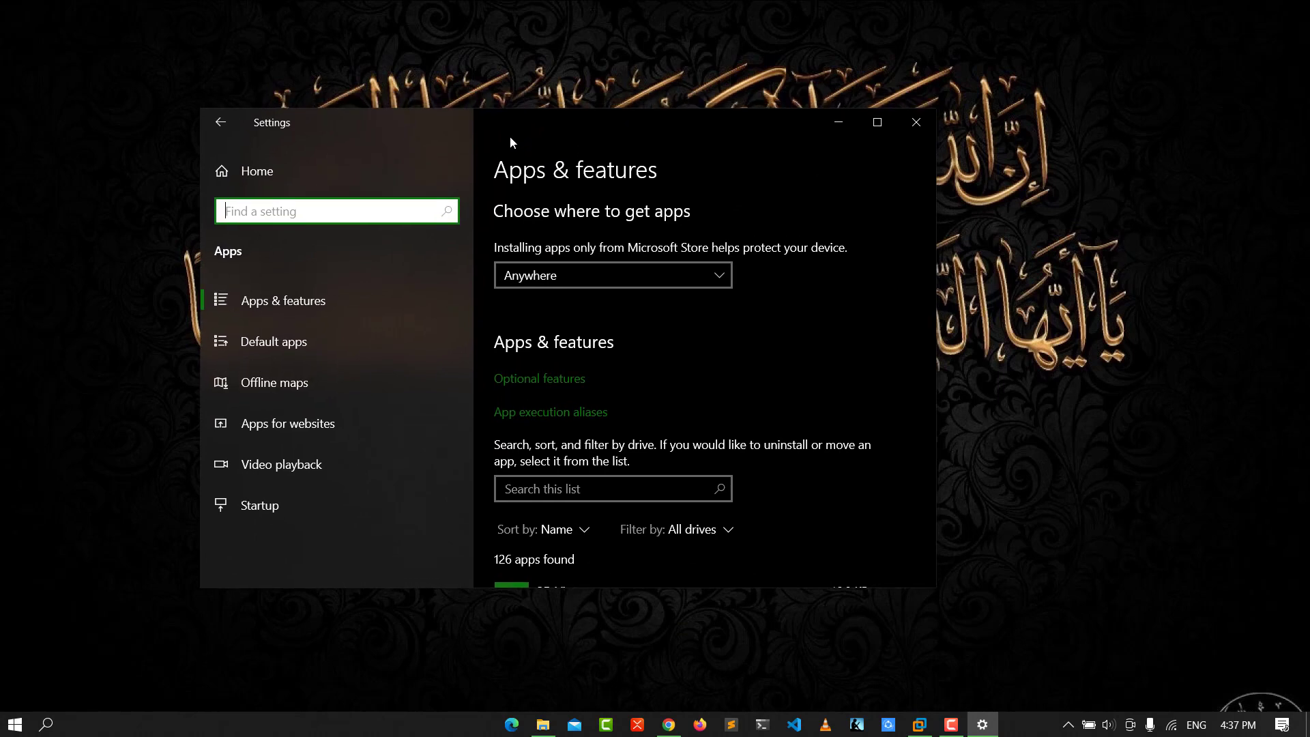
Check App execution aliases, return, then bring up Optional features' Add a feature list.
{"action": "left_click", "coordinate": [301, 310]}
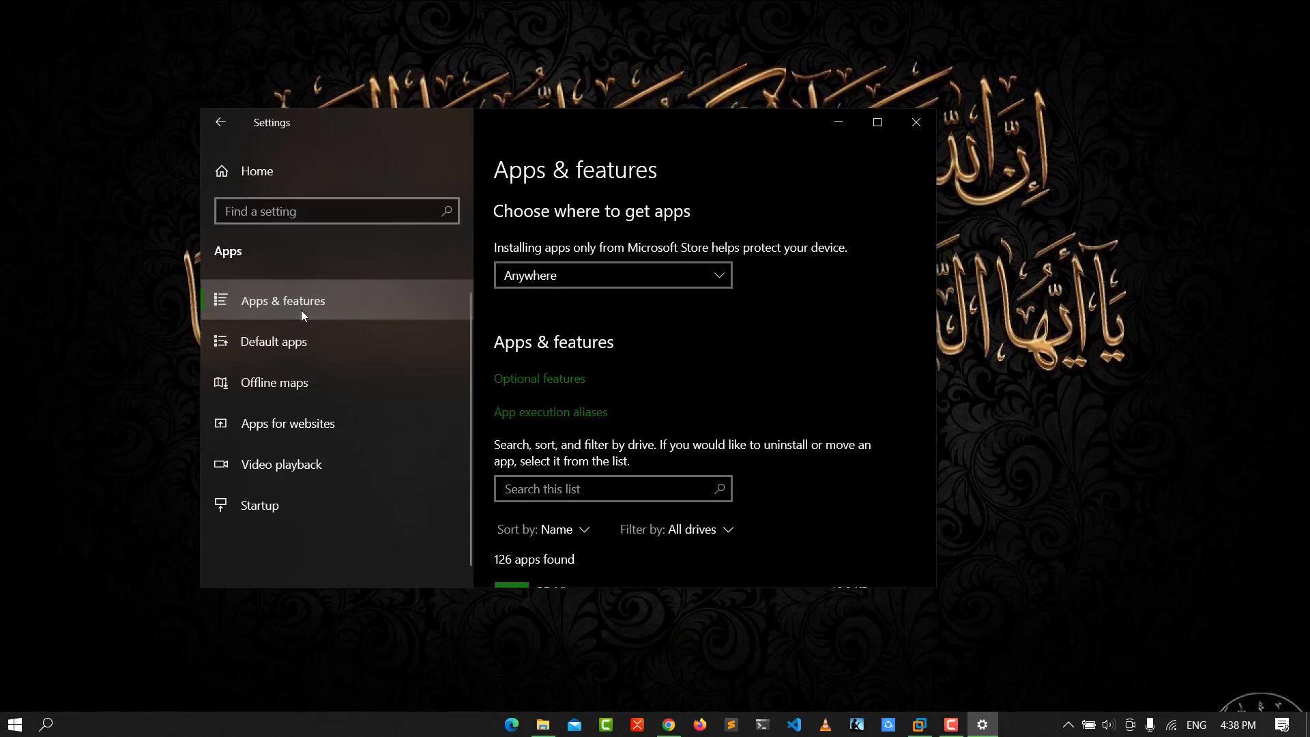
{"action": "left_click", "coordinate": [533, 415]}
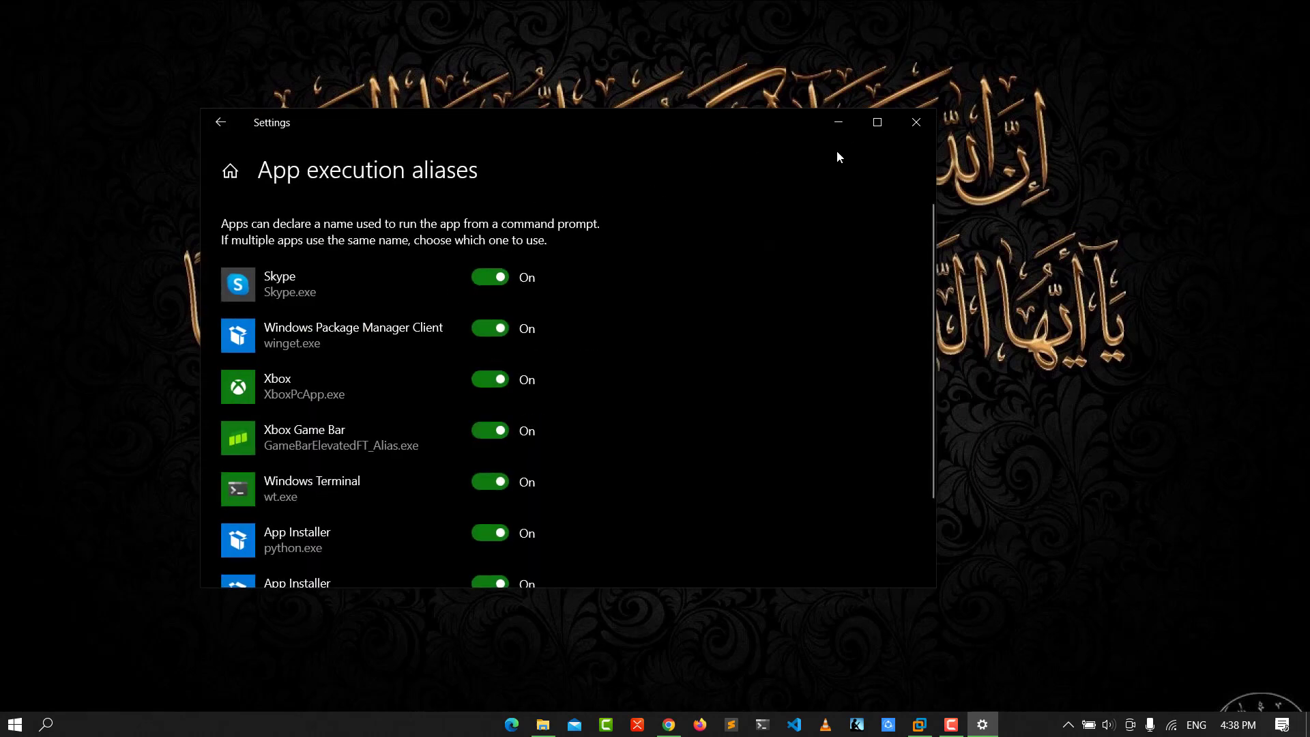
{"action": "left_click", "coordinate": [149, 150]}
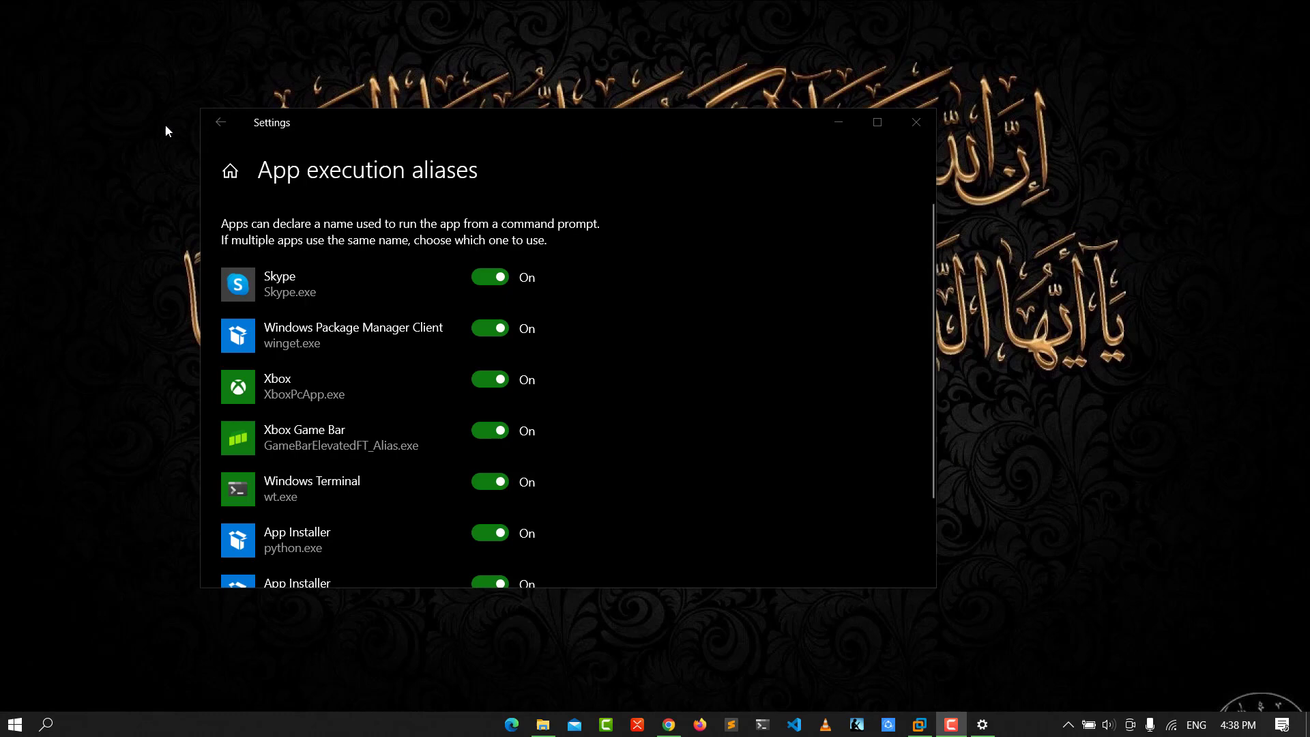
{"action": "left_click", "coordinate": [205, 122]}
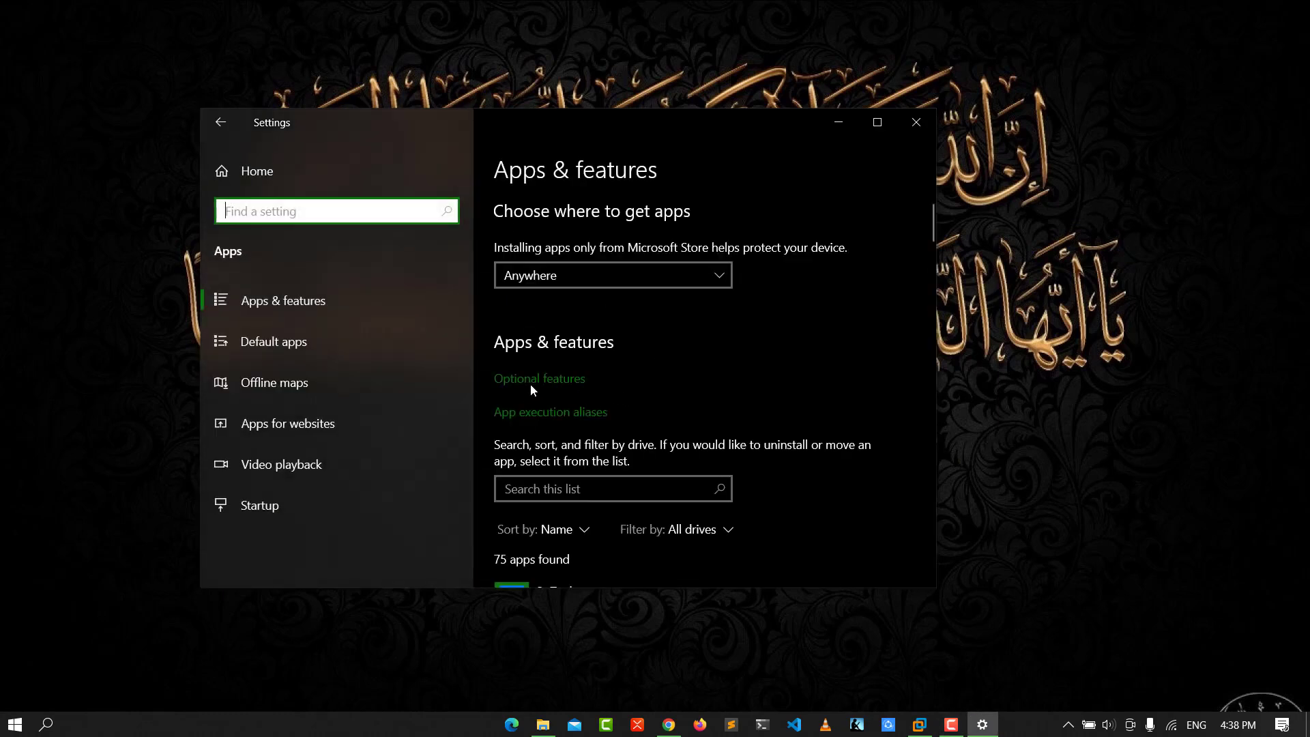
{"action": "left_click", "coordinate": [527, 380]}
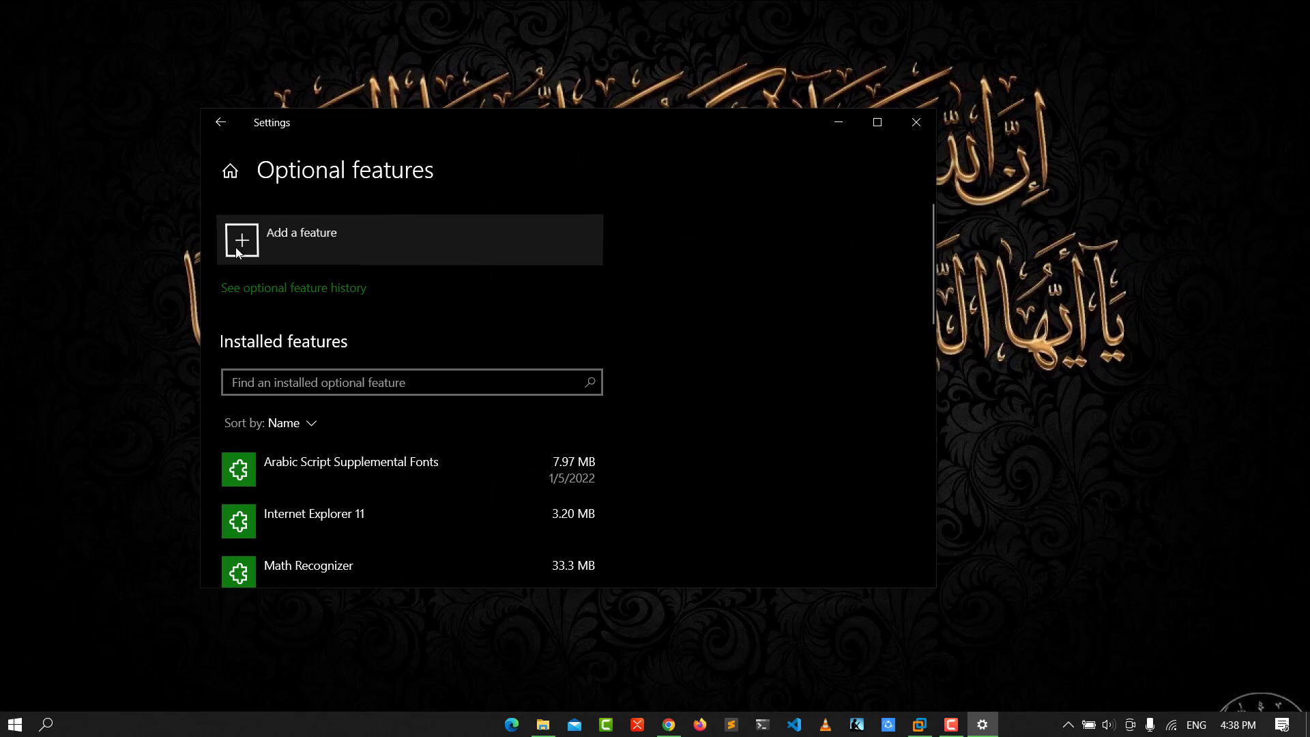
{"action": "left_click", "coordinate": [237, 250]}
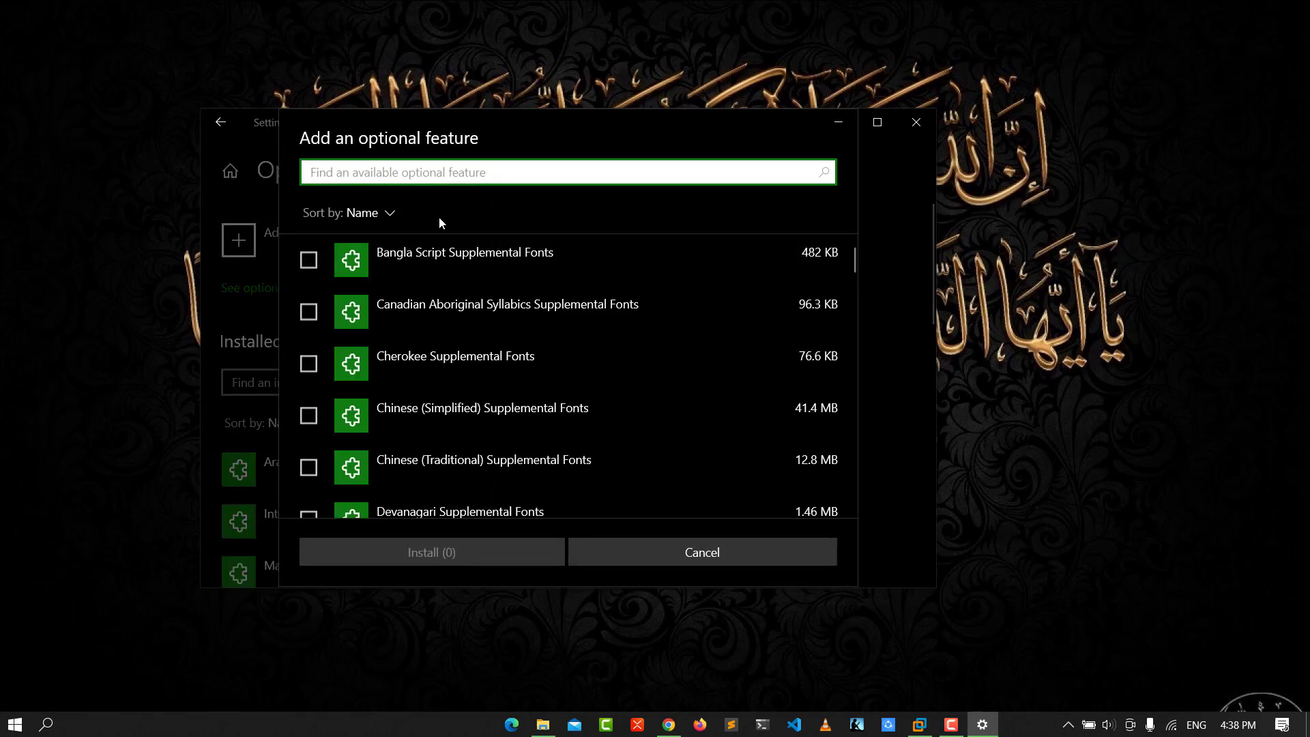
{"action": "type", "text": "r"}
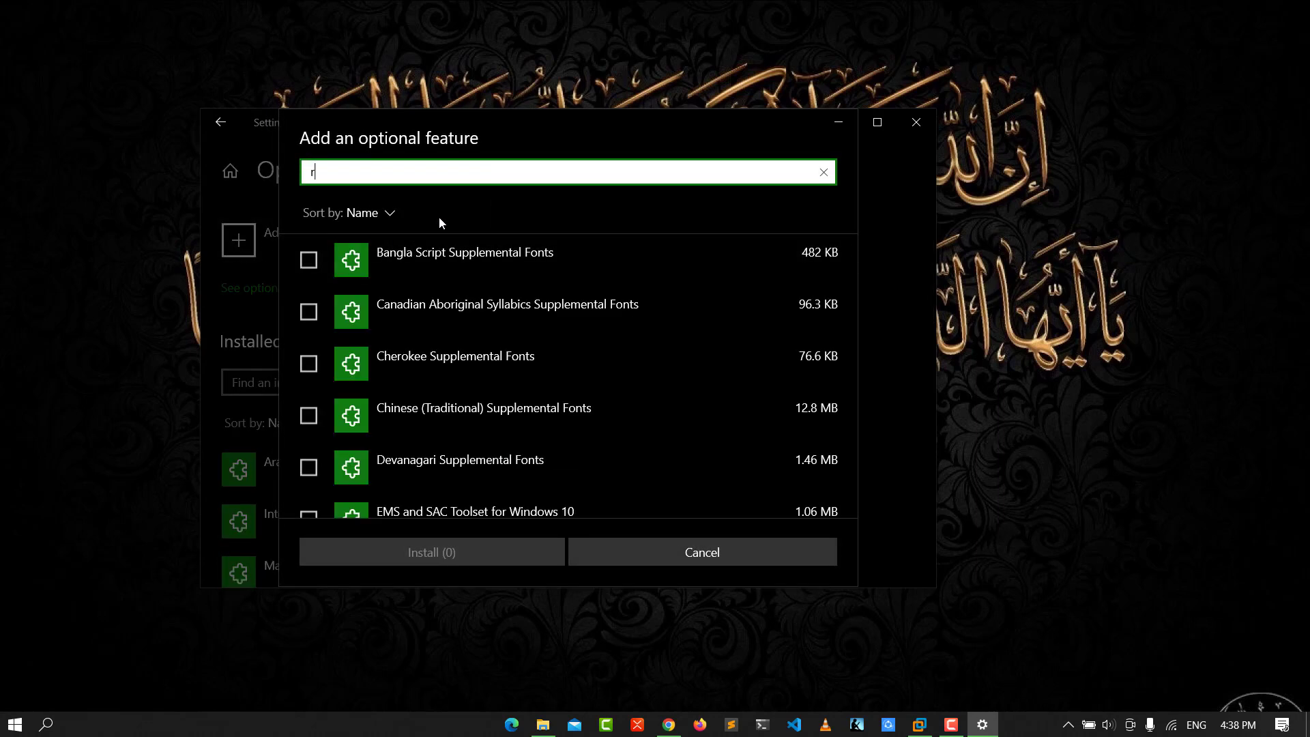
{"action": "type", "text": "as"}
Filter available features by 'rsat' and tick RSAT: Group Policy Management Tools.
{"action": "key", "text": "BackSpace"}
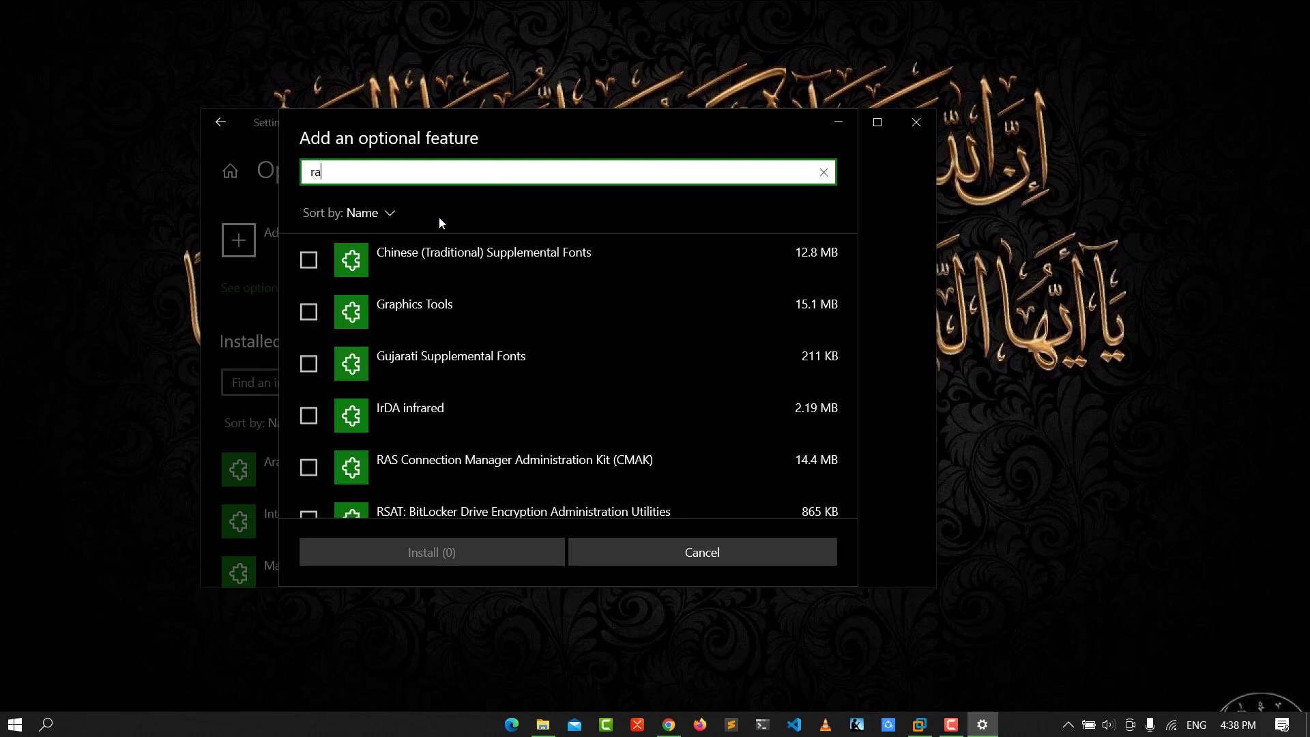
{"action": "key", "text": "BackSpace"}
{"action": "type", "text": "sa"}
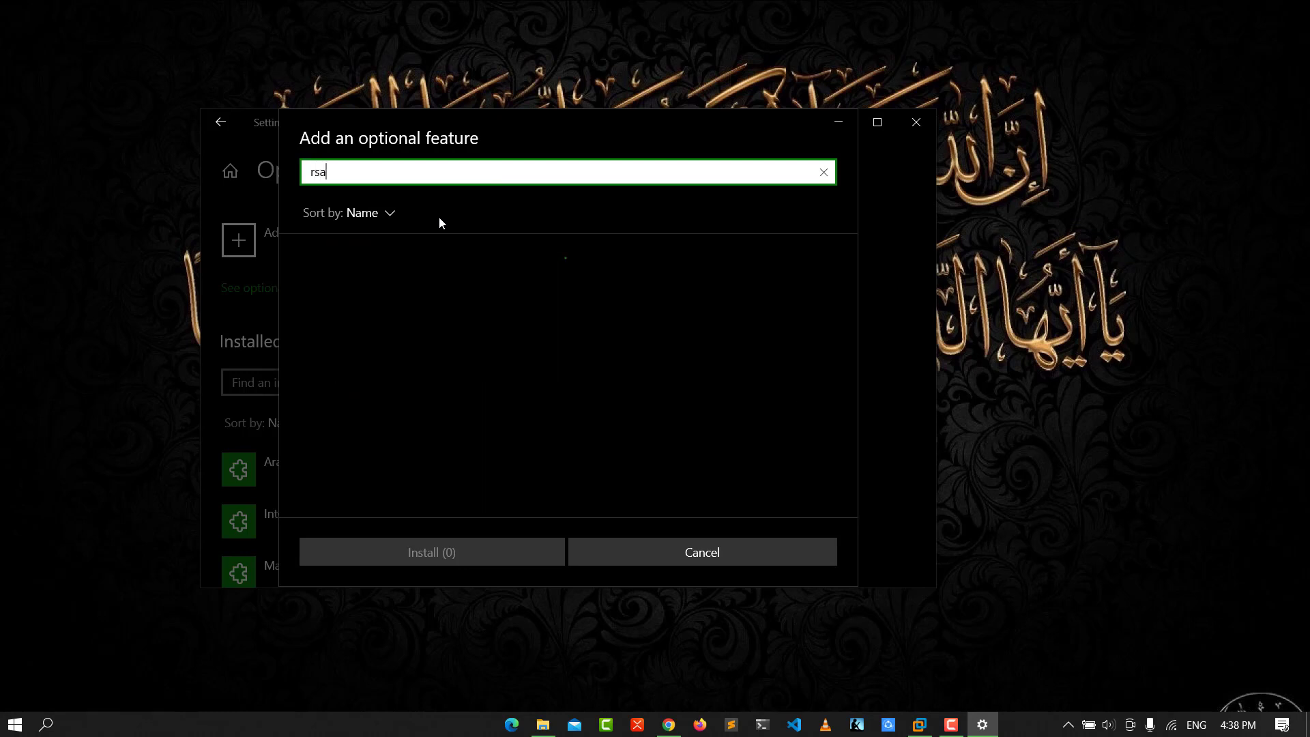
{"action": "type", "text": "t"}
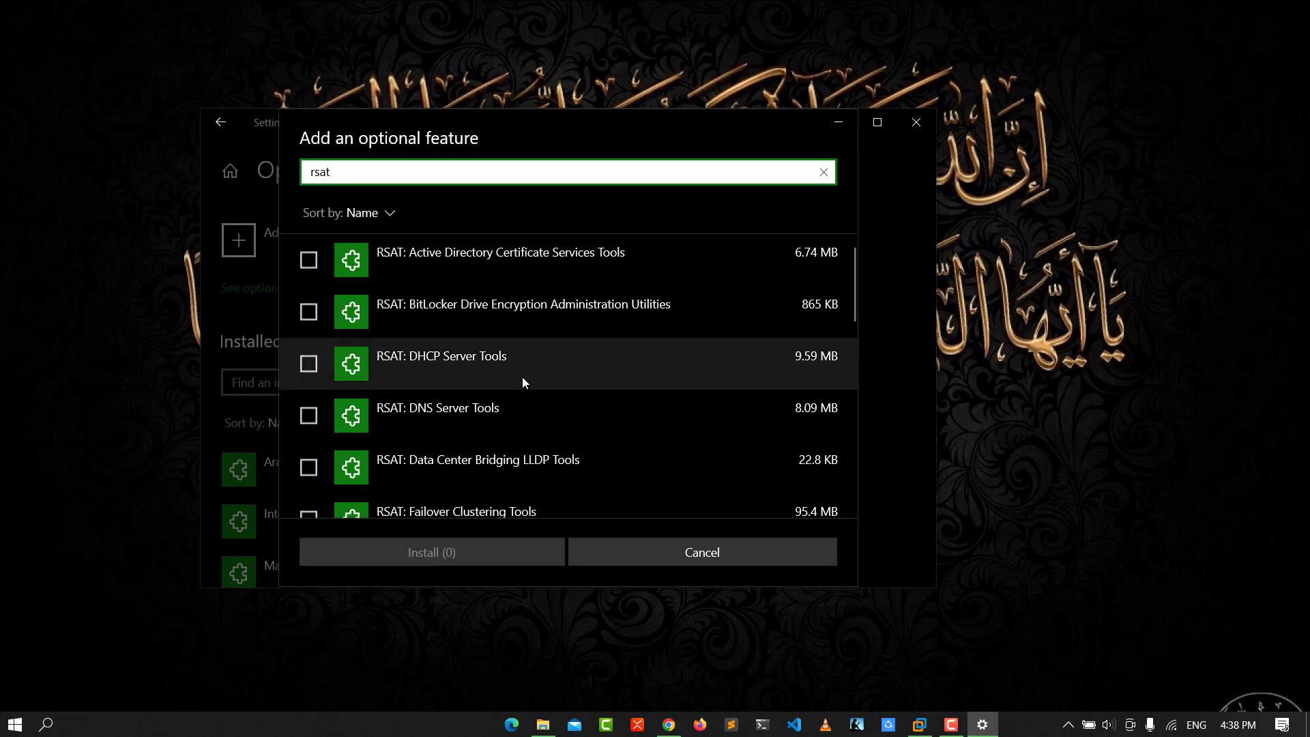
{"action": "scroll", "coordinate": [522, 377], "scroll_direction": "down", "scroll_amount": 2}
{"action": "scroll", "coordinate": [523, 379], "scroll_direction": "down", "scroll_amount": 2}
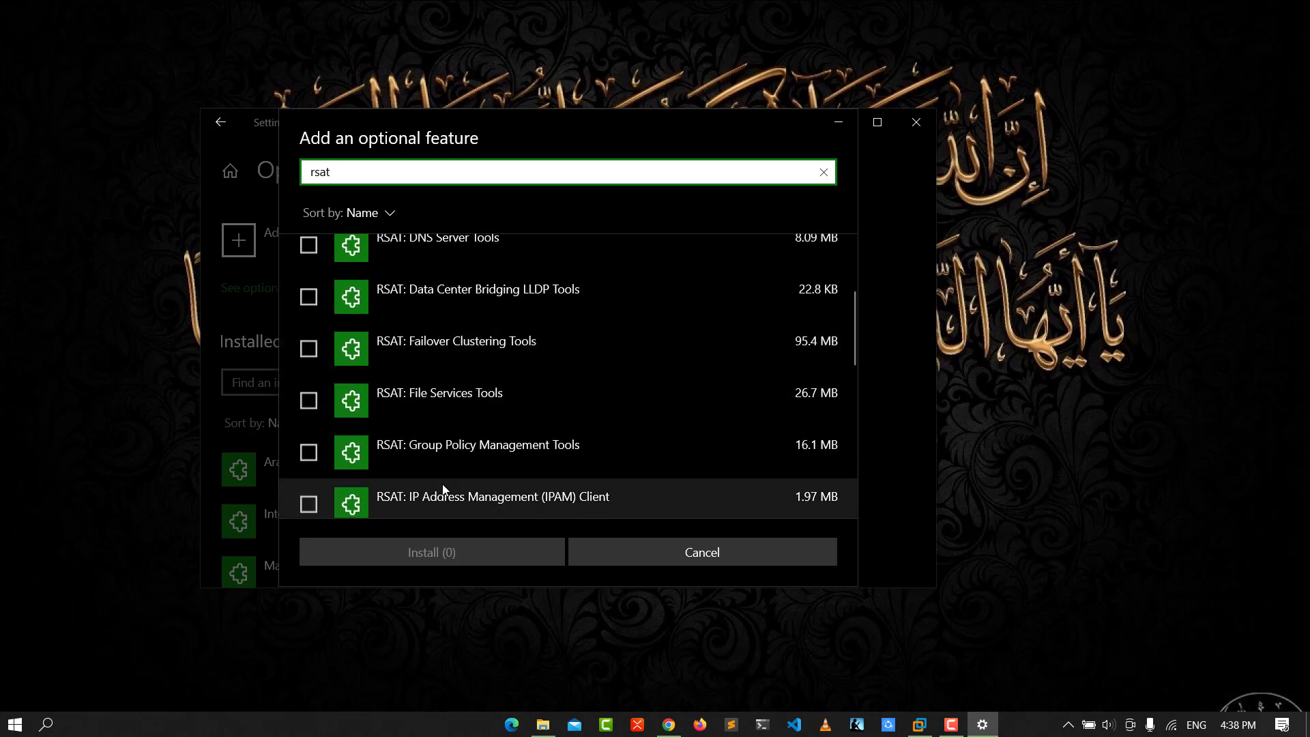
{"action": "left_click", "coordinate": [308, 451]}
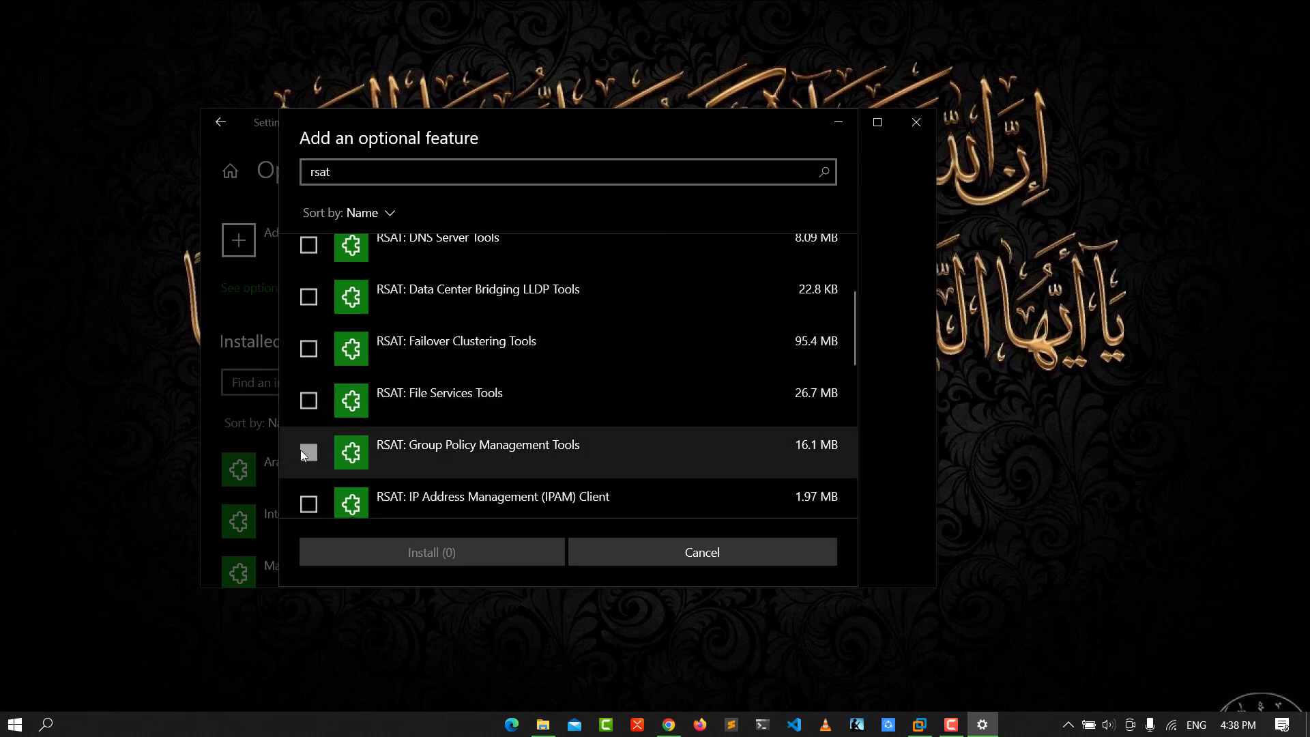
Install the Group Policy Management Tools feature, then view and dismiss Start's power options.
{"action": "left_click", "coordinate": [440, 554]}
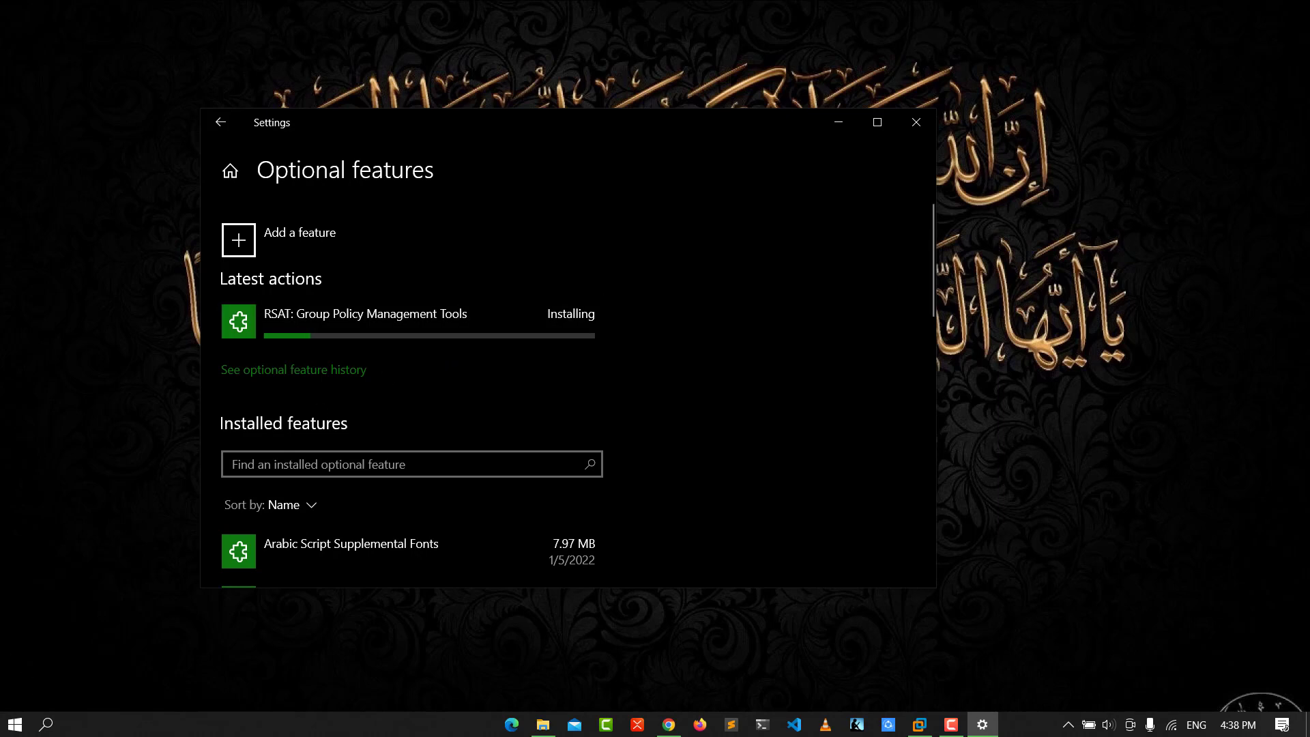
{"action": "left_click", "coordinate": [15, 724]}
{"action": "left_click", "coordinate": [14, 694]}
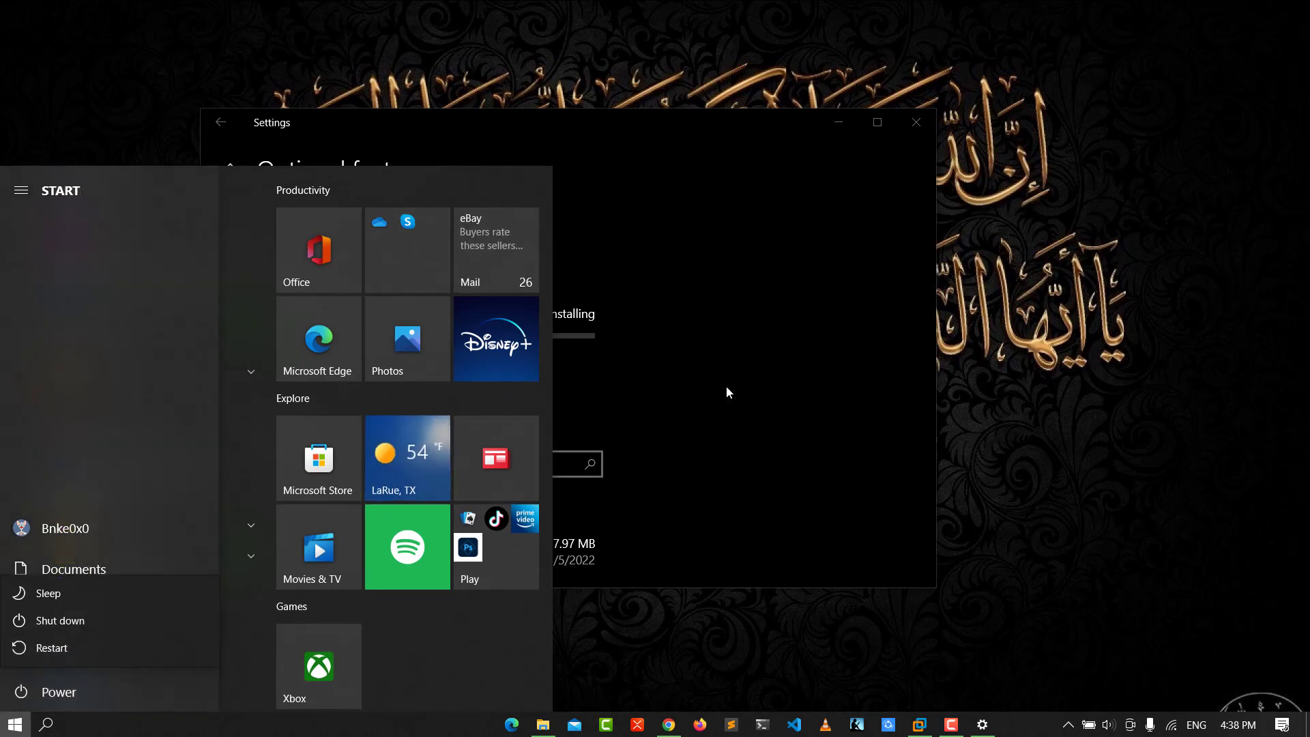
{"action": "left_click", "coordinate": [707, 153]}
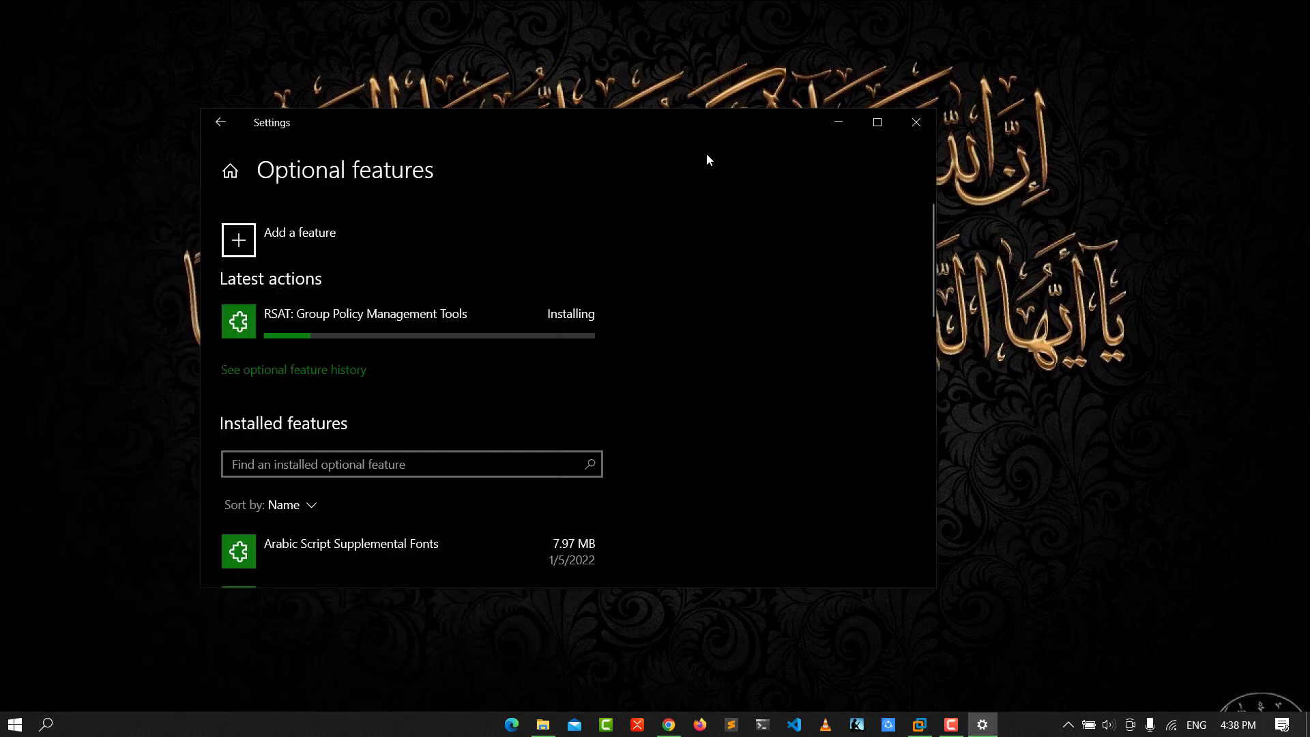